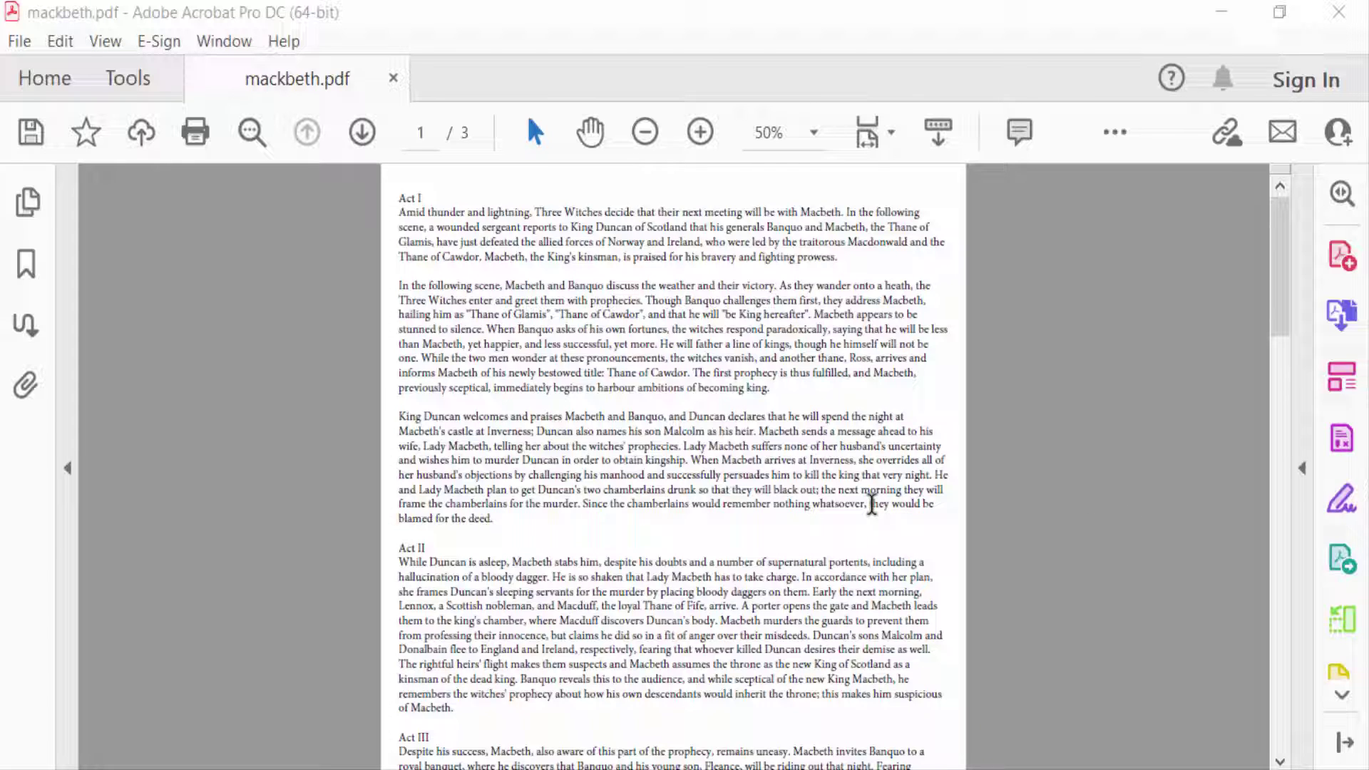
pyautogui.scroll(-1, 871, 506)
pyautogui.scroll(-4, 869, 504)
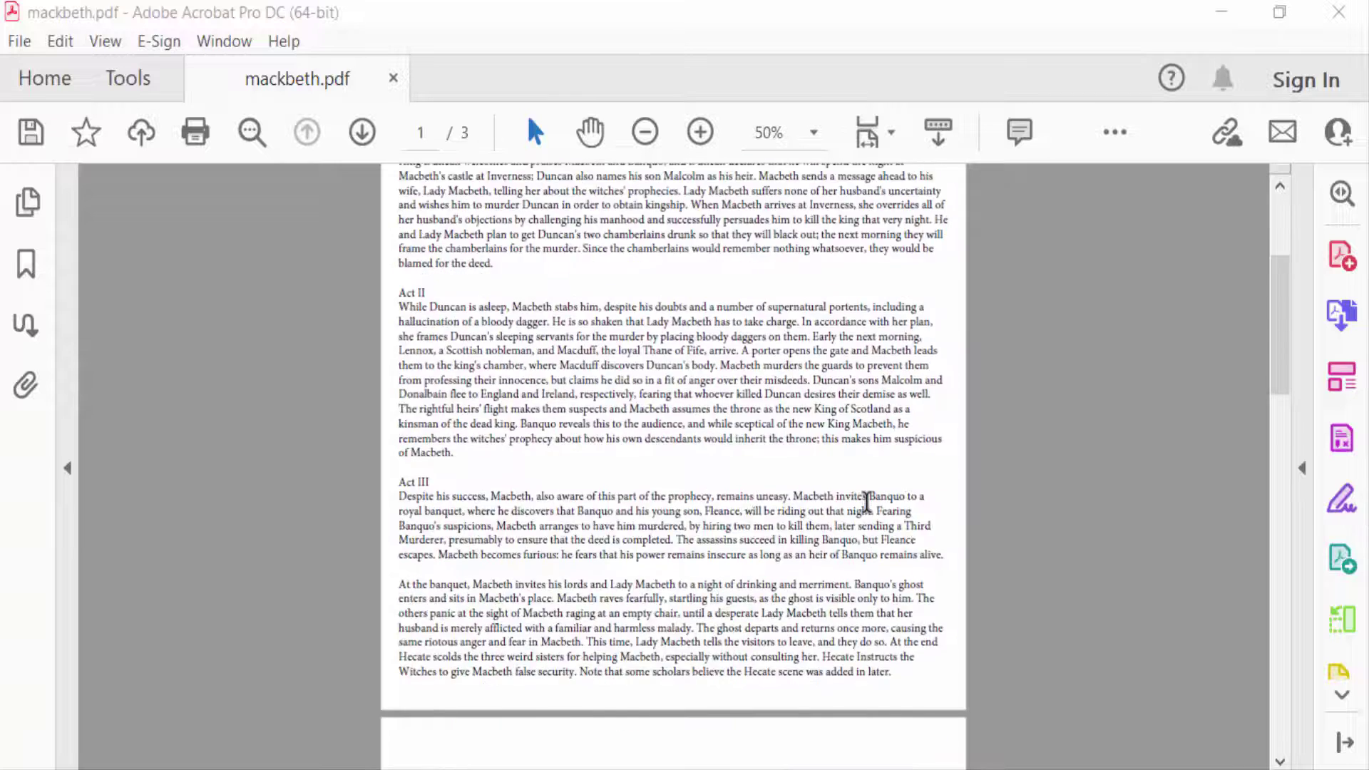
pyautogui.scroll(5, 867, 502)
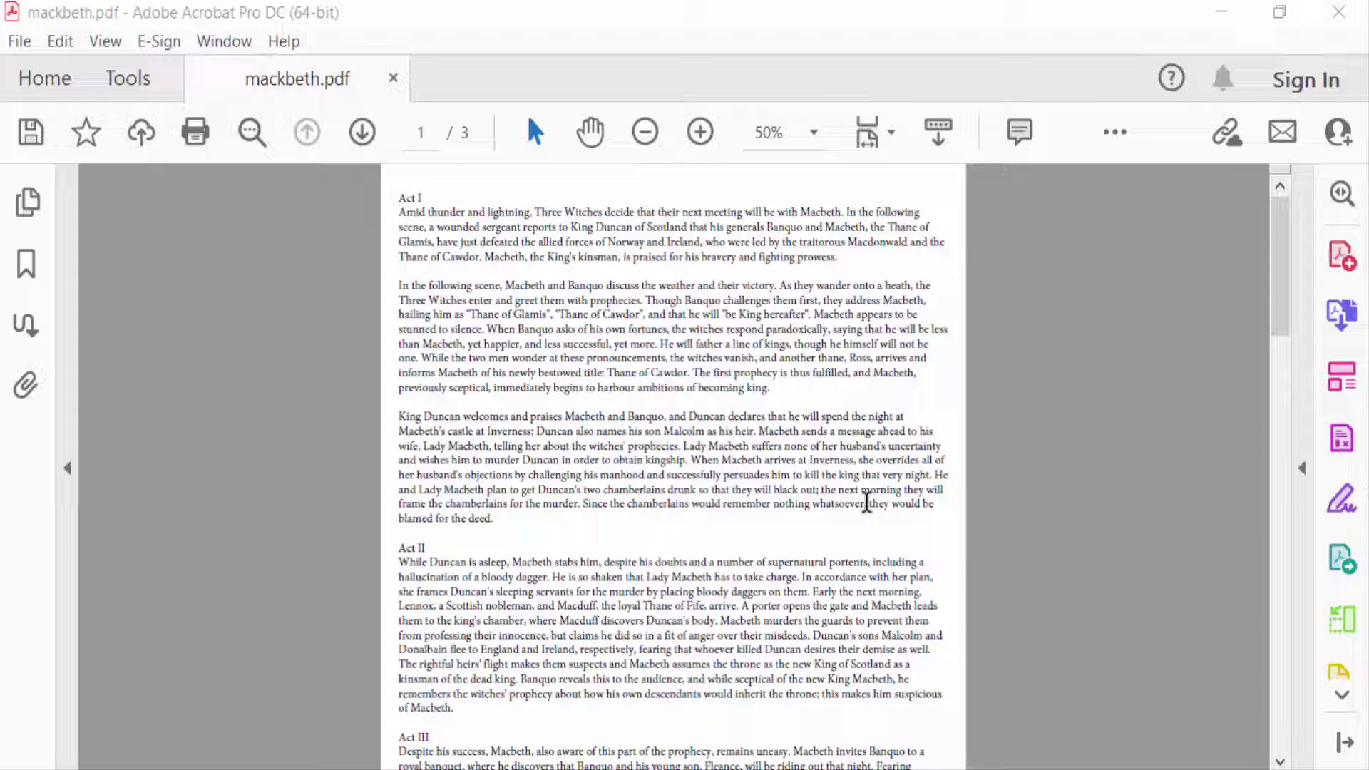
# Step: Export mackbeth.pdf as a Word document named 'docs' saved to the Desktop
pyautogui.click(13, 40)
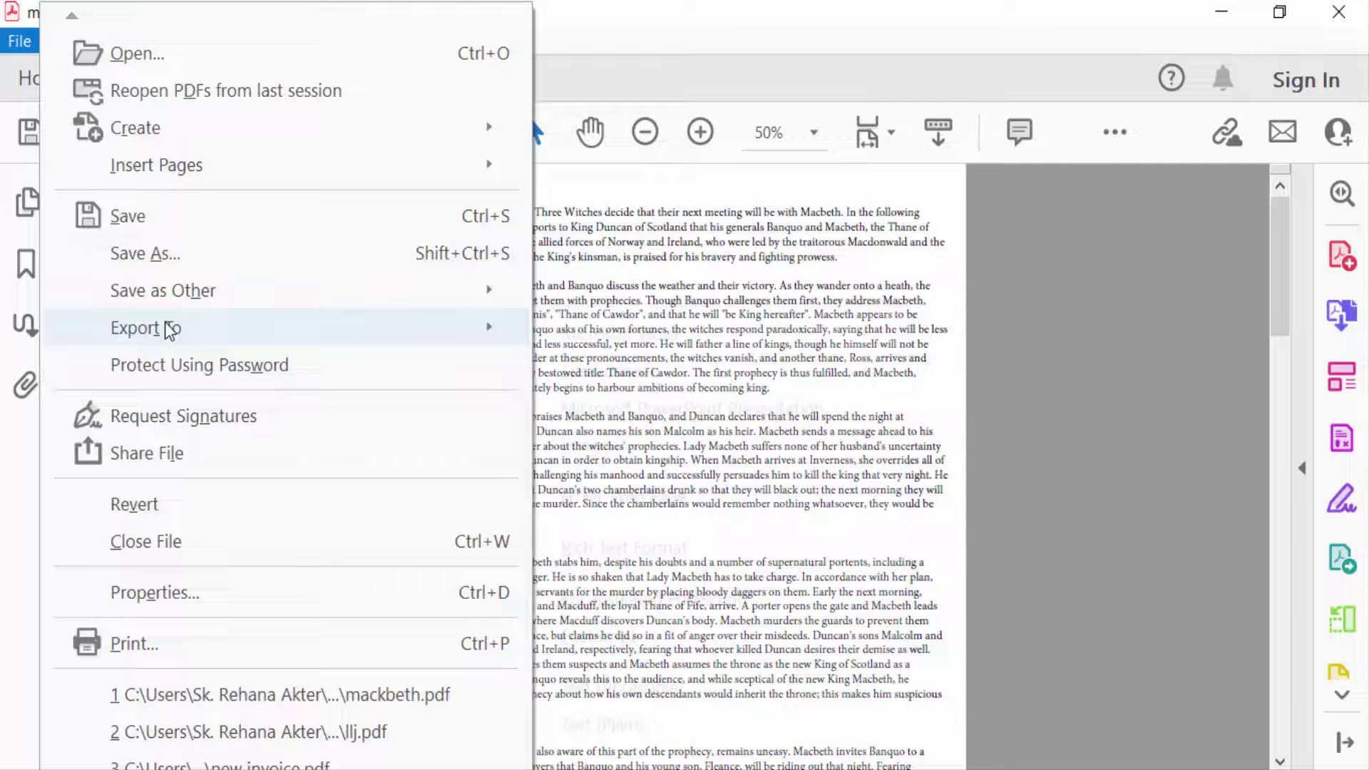
pyautogui.moveTo(619, 334)
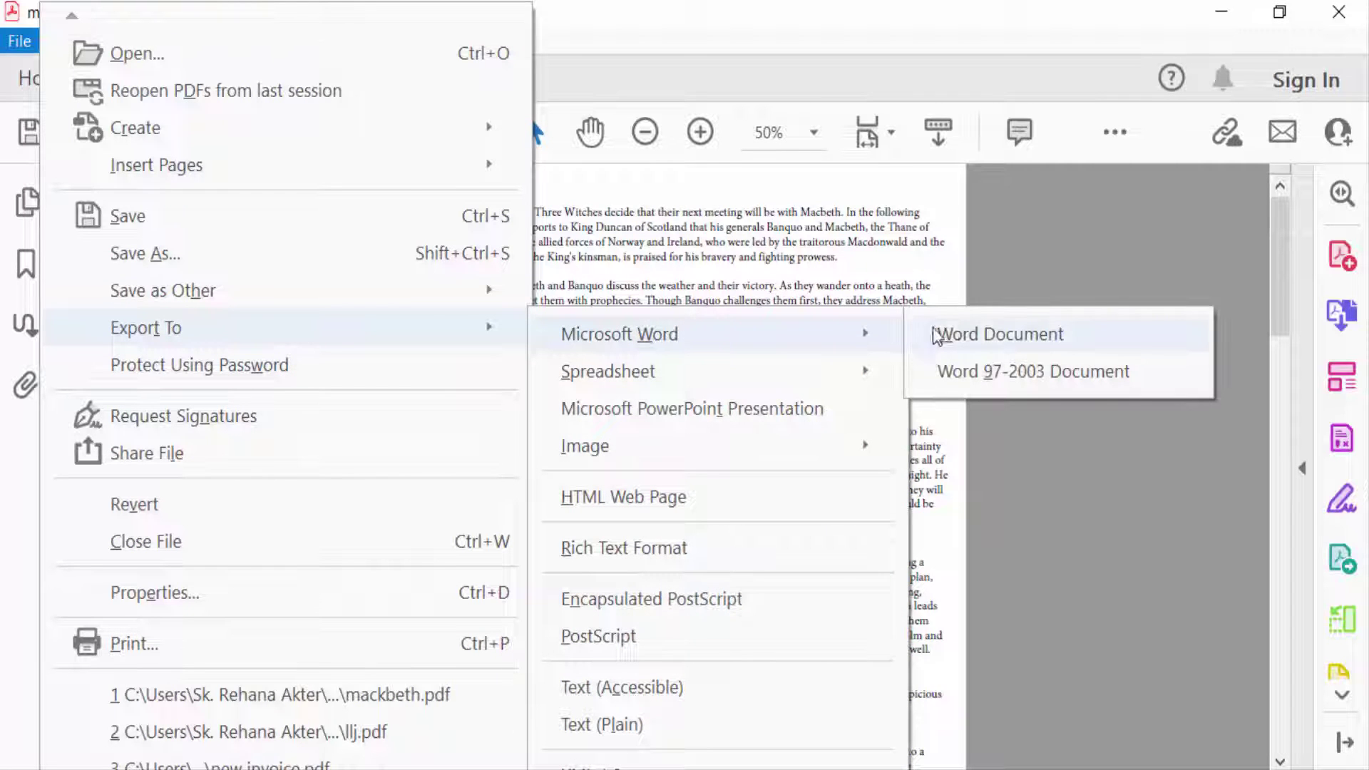
pyautogui.click(977, 337)
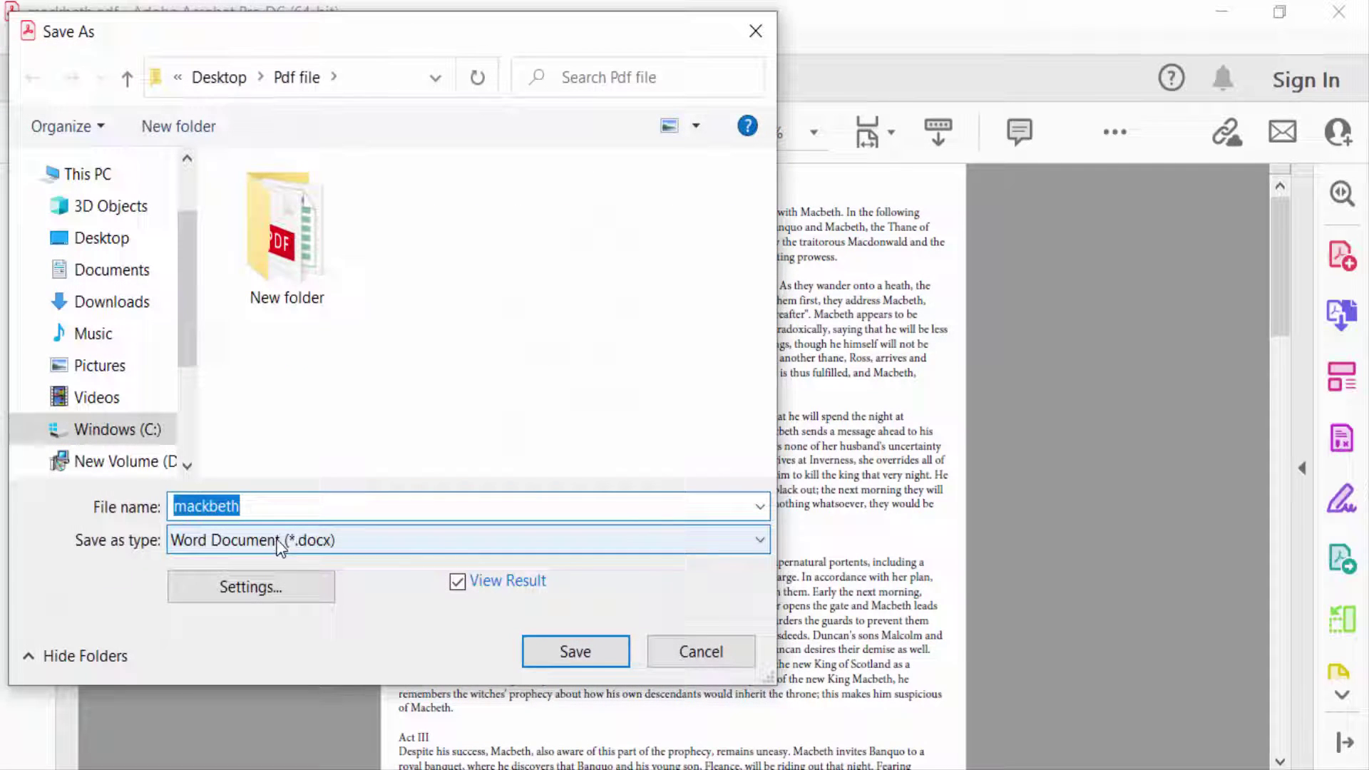
pyautogui.click(125, 250)
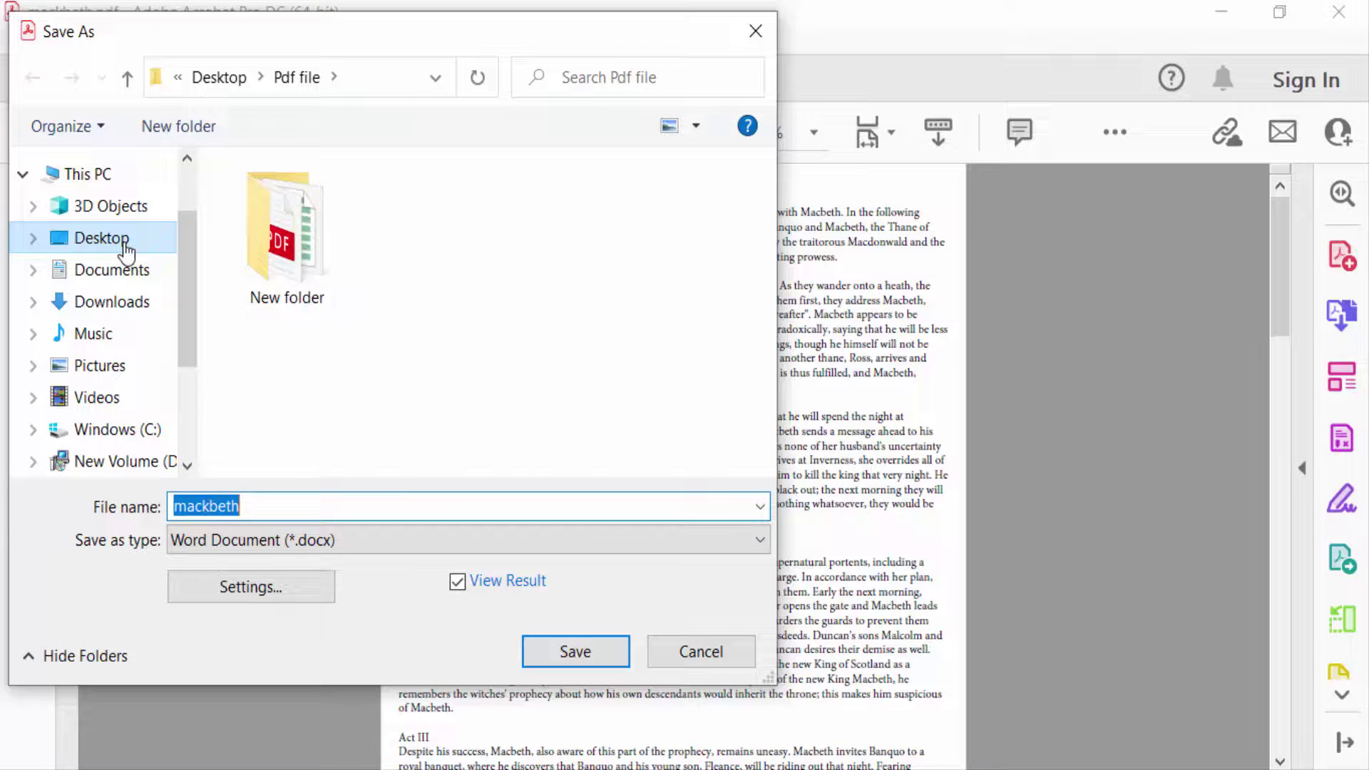
pyautogui.click(271, 509)
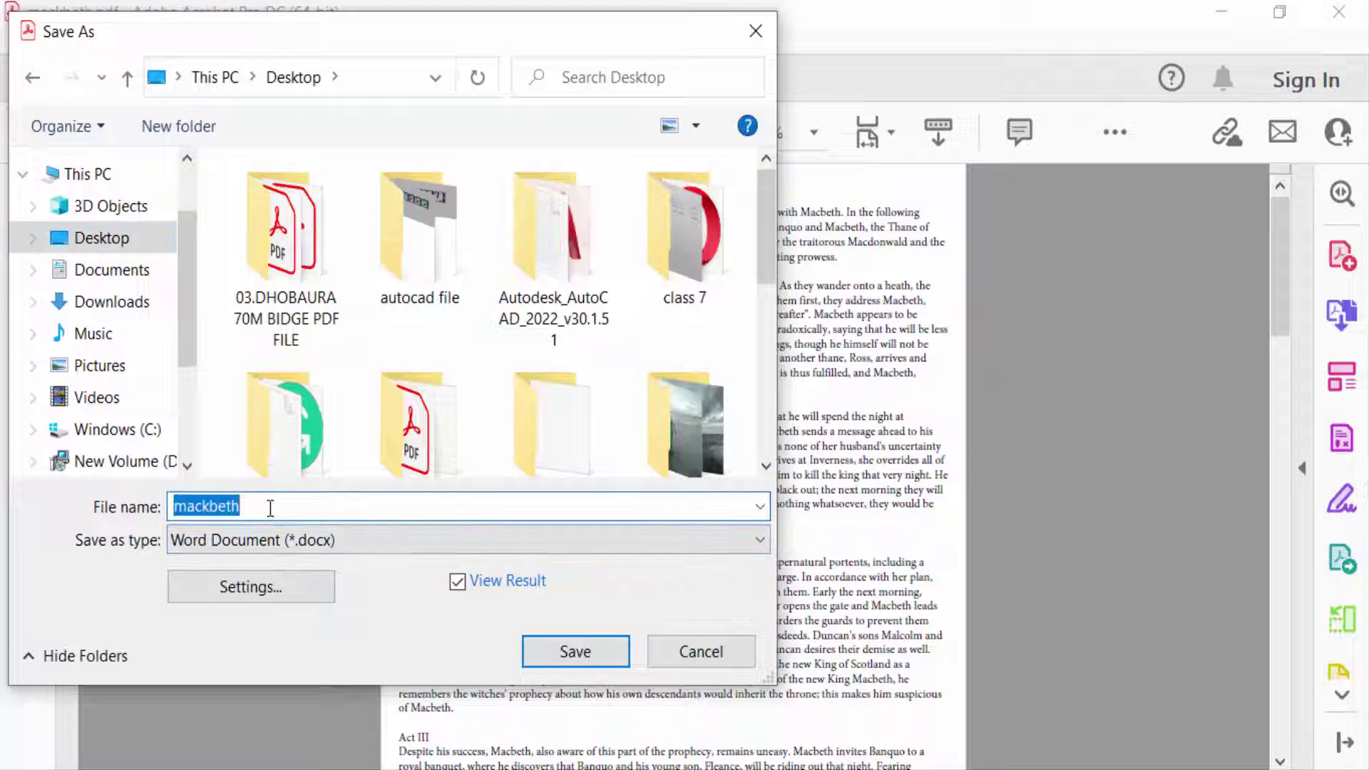
pyautogui.write('do')
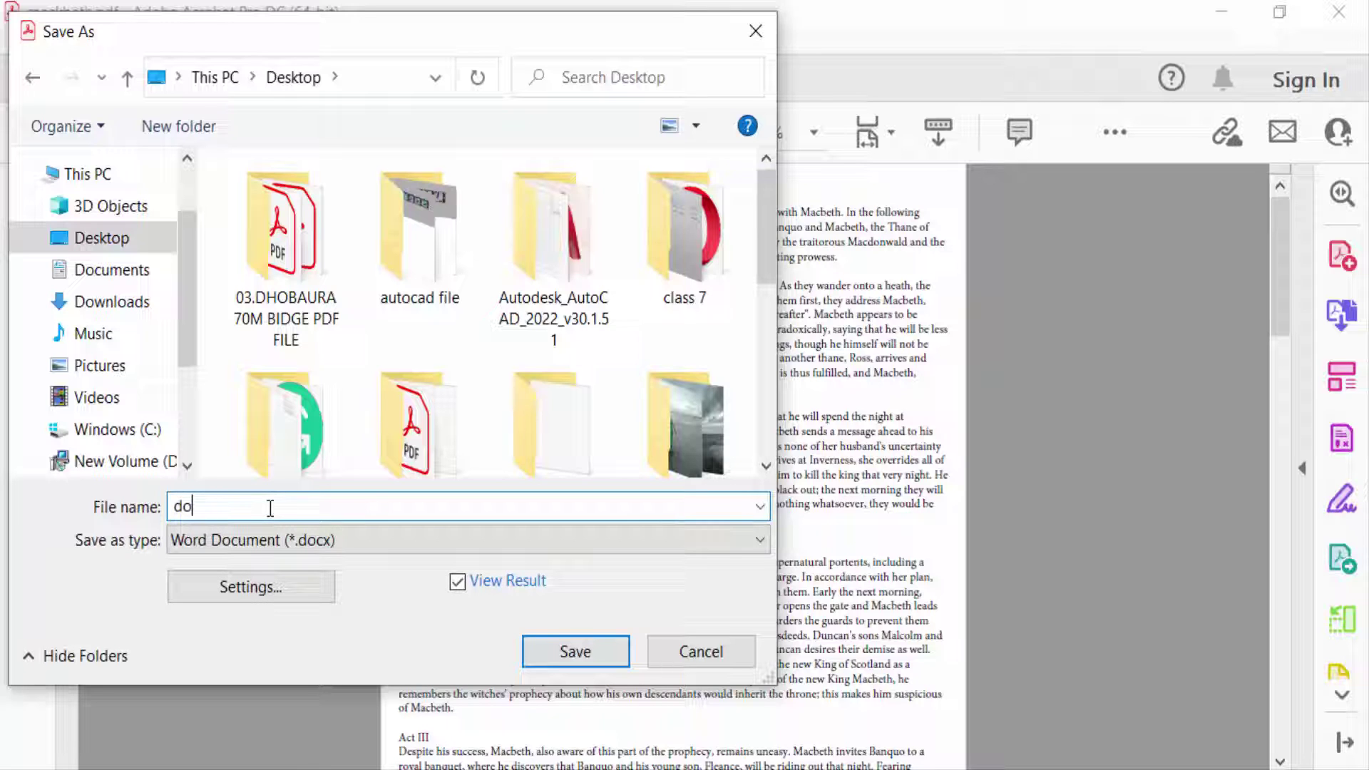
pyautogui.write('cs')
pyautogui.click(572, 652)
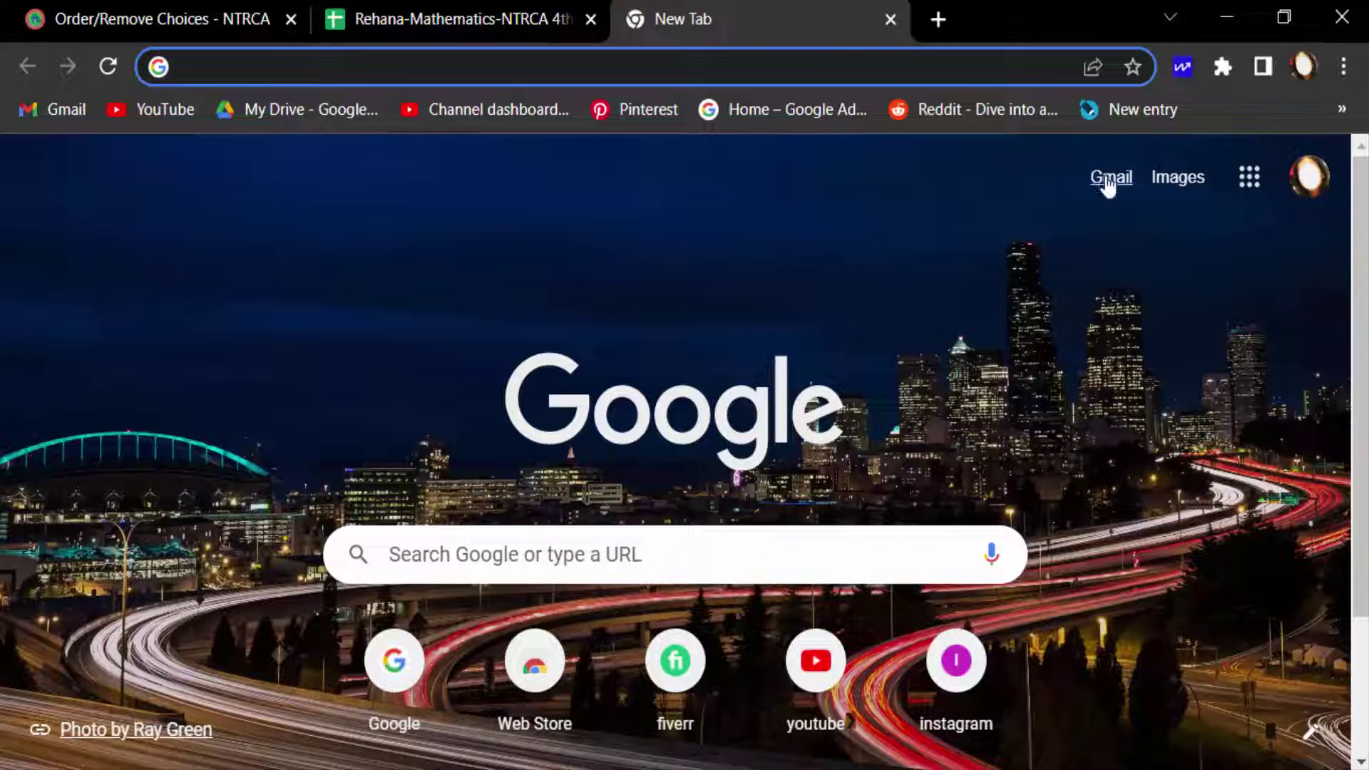
# Step: Go to Google Docs from the Google apps grid on the new tab page
pyautogui.click(1245, 189)
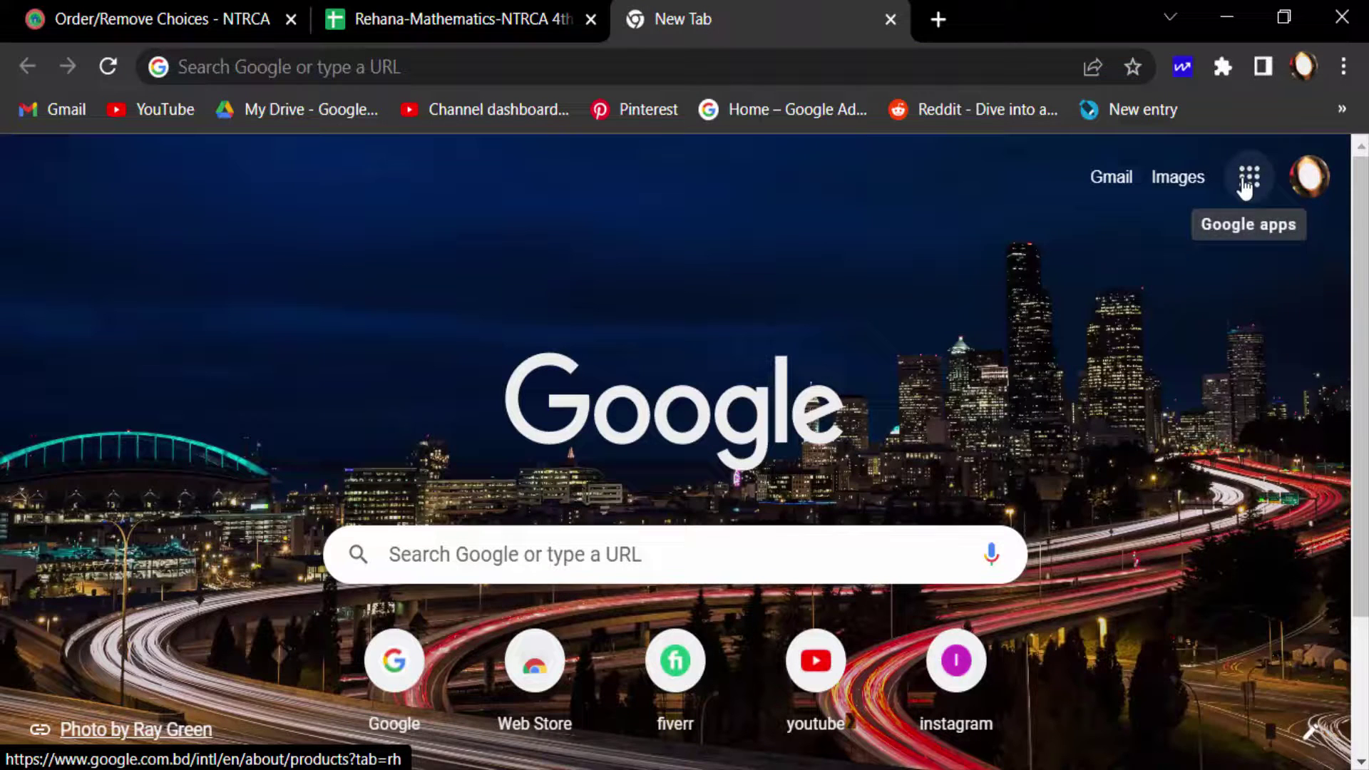
pyautogui.scroll(-2, 1088, 507)
pyautogui.scroll(-4, 1092, 509)
pyautogui.scroll(-1, 1092, 509)
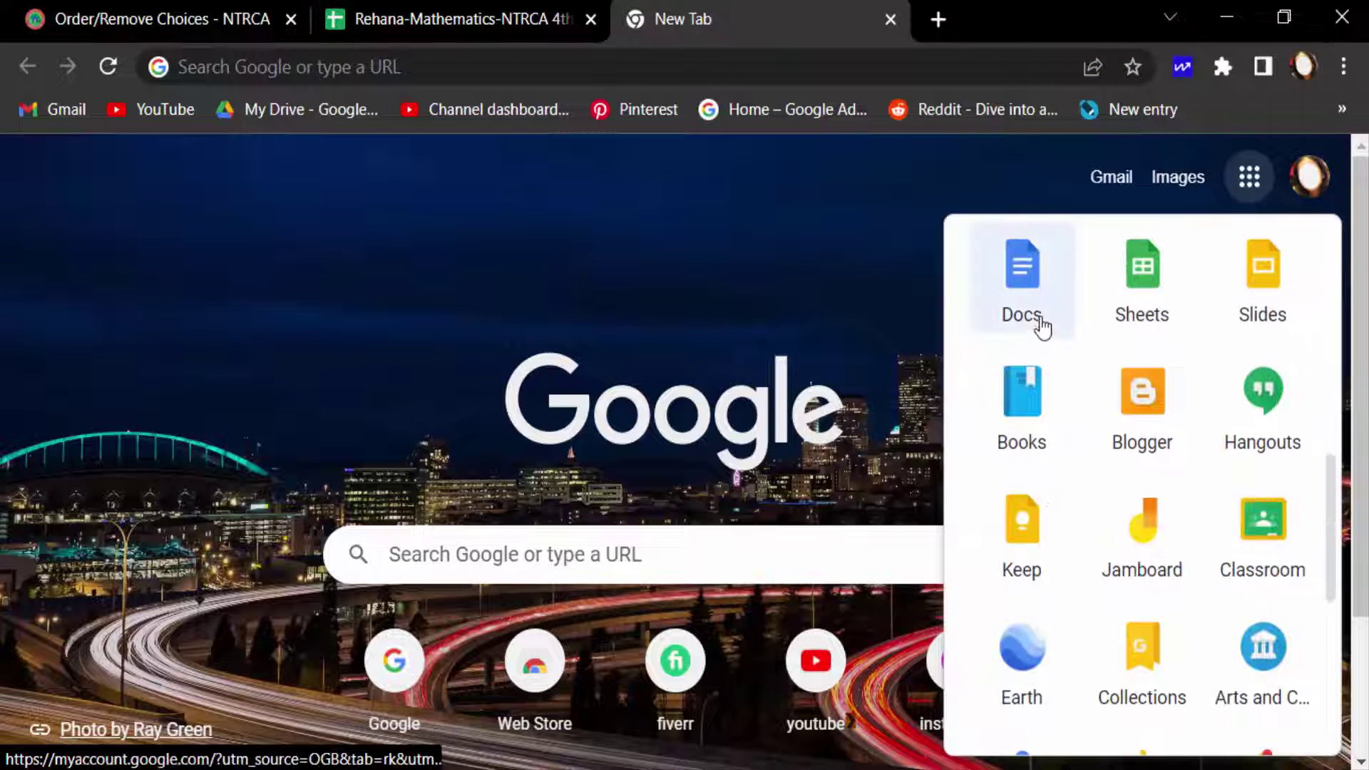
pyautogui.click(1024, 288)
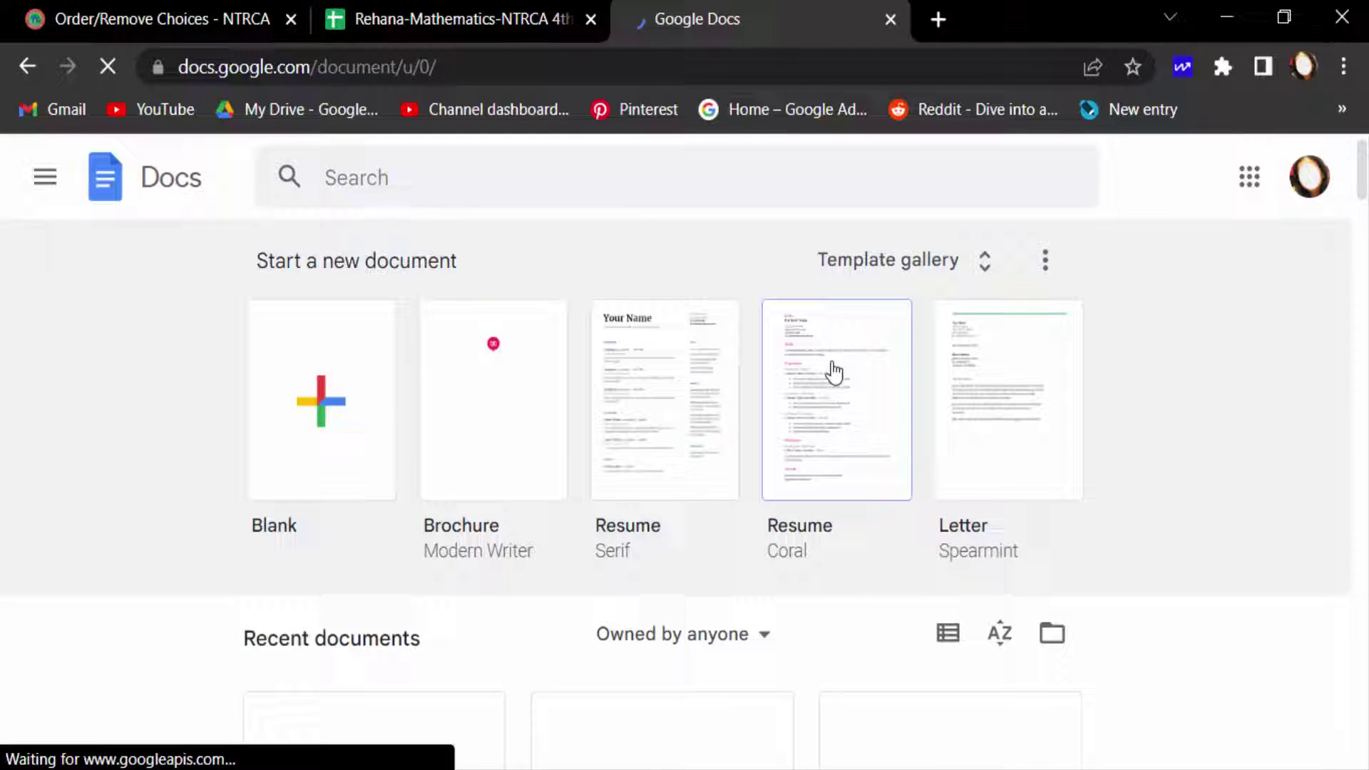
# Step: Upload the Desktop file 'docs' to Google Docs and open it as the Macbeth Act I document
pyautogui.click(1052, 635)
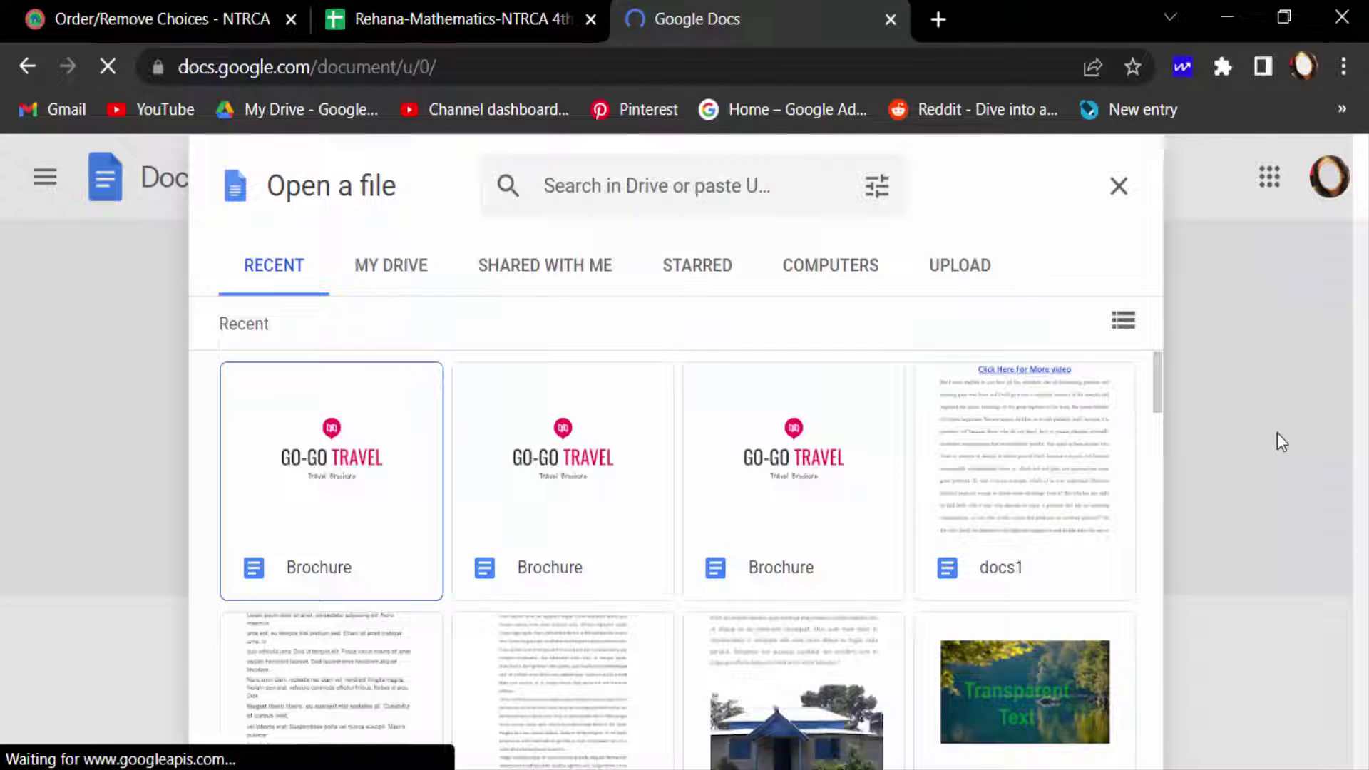
pyautogui.click(967, 280)
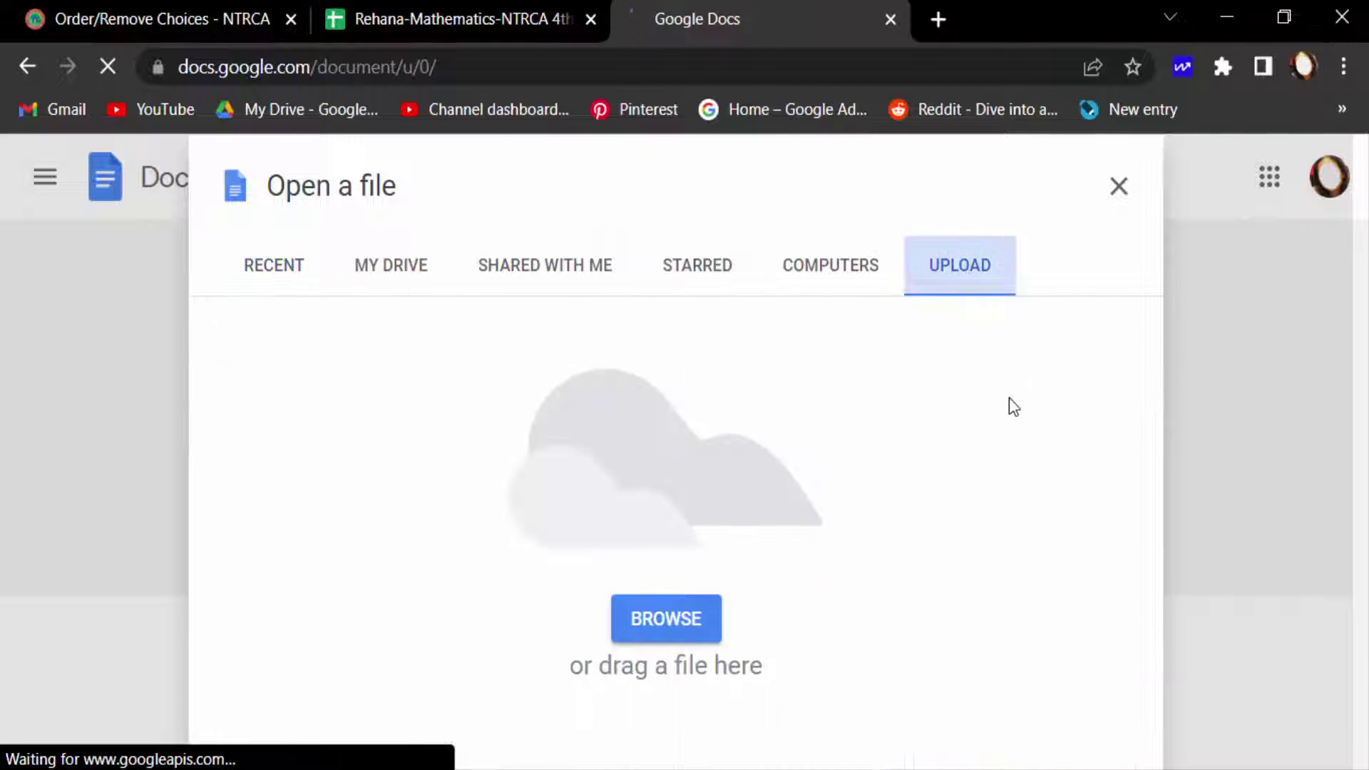
pyautogui.click(697, 612)
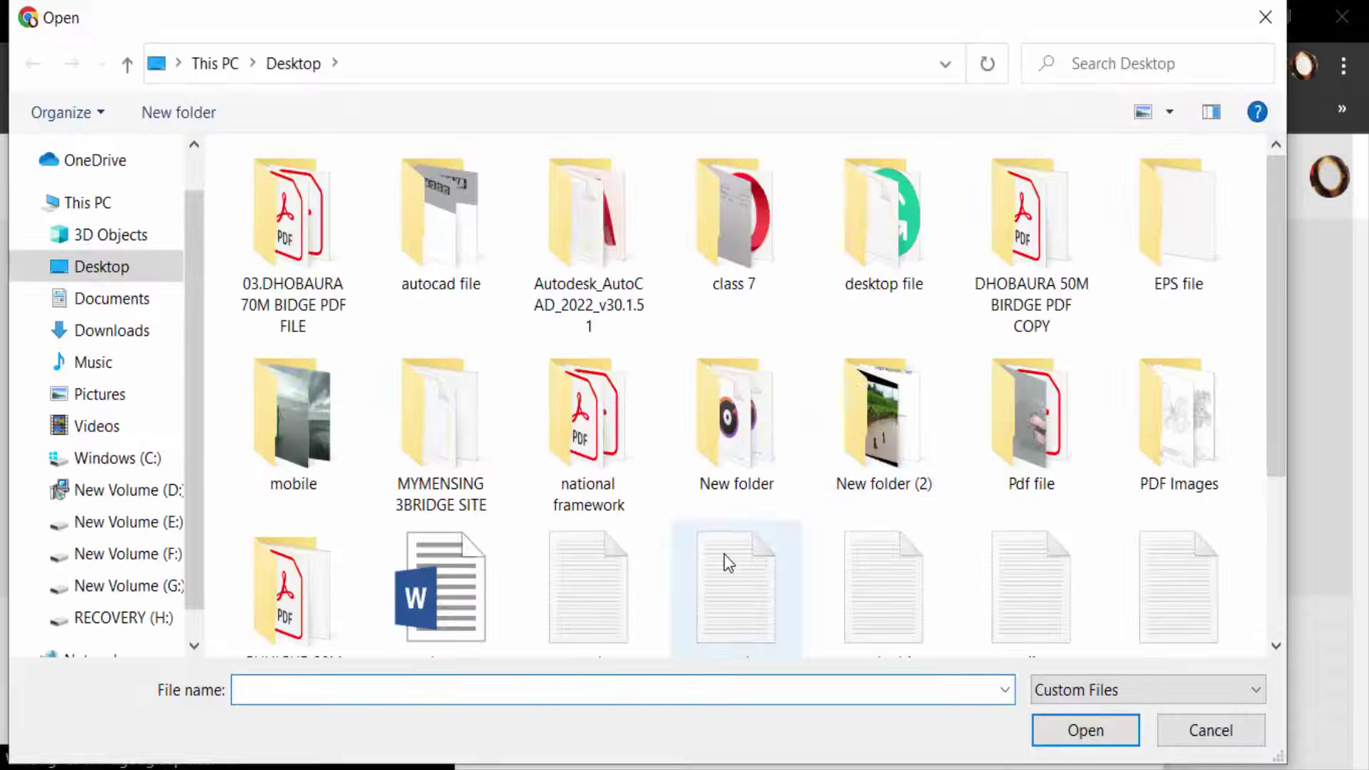
pyautogui.scroll(-3, 725, 553)
pyautogui.click(444, 398)
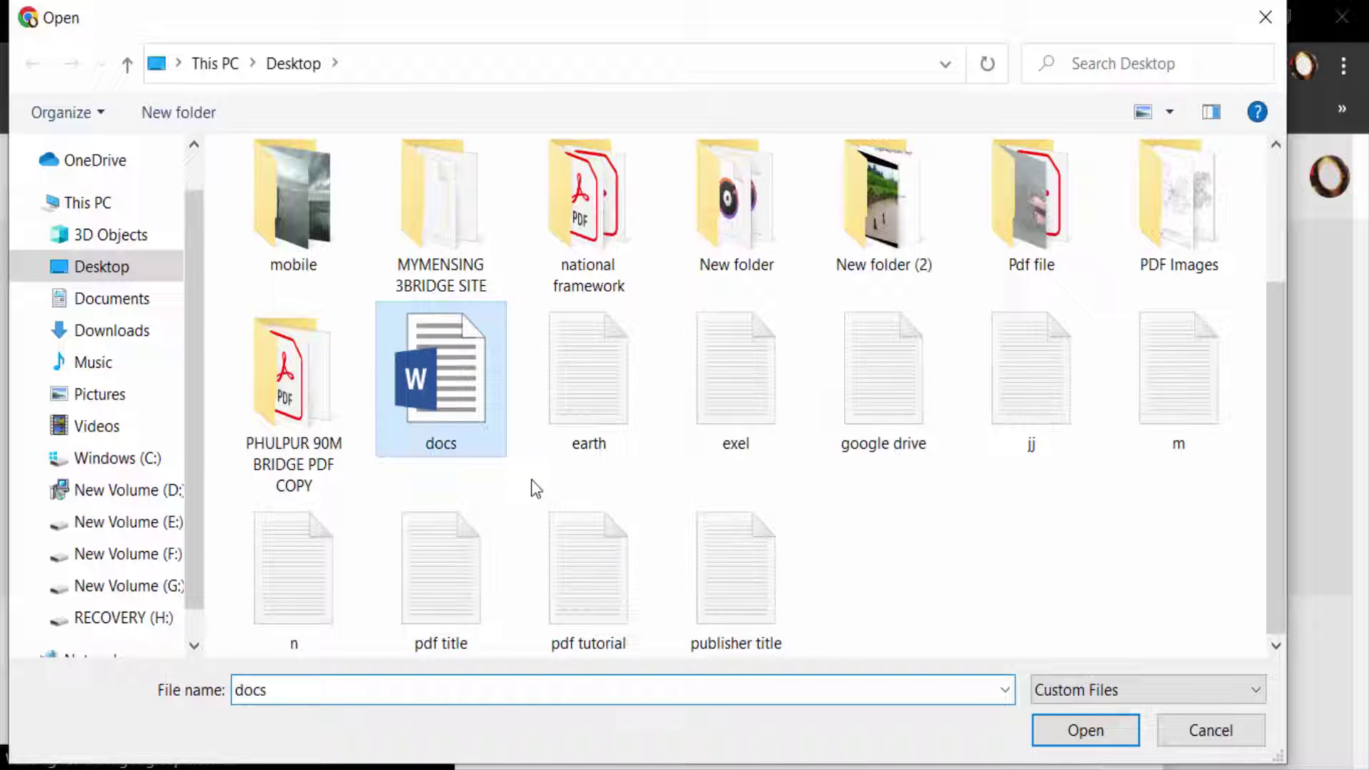
pyautogui.click(1113, 735)
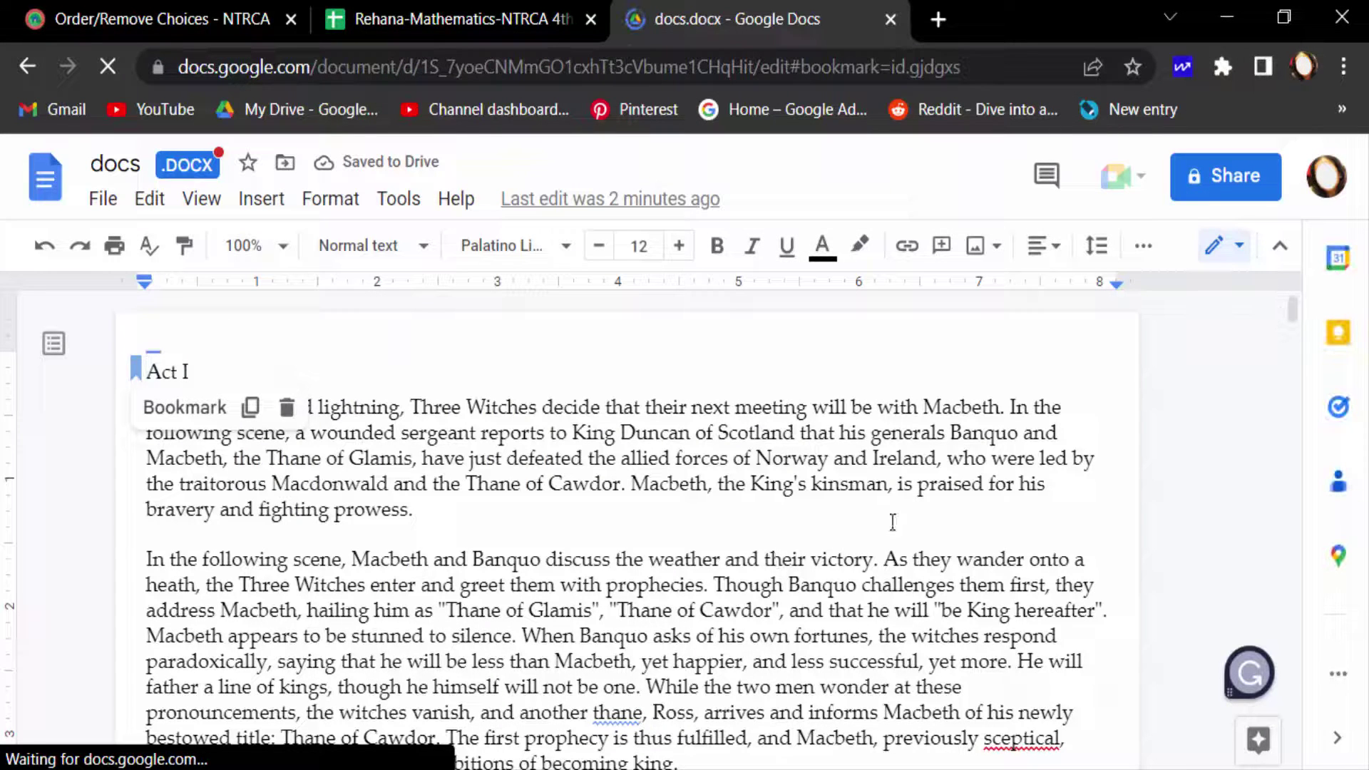
pyautogui.scroll(-2, 817, 457)
pyautogui.scroll(-3, 812, 464)
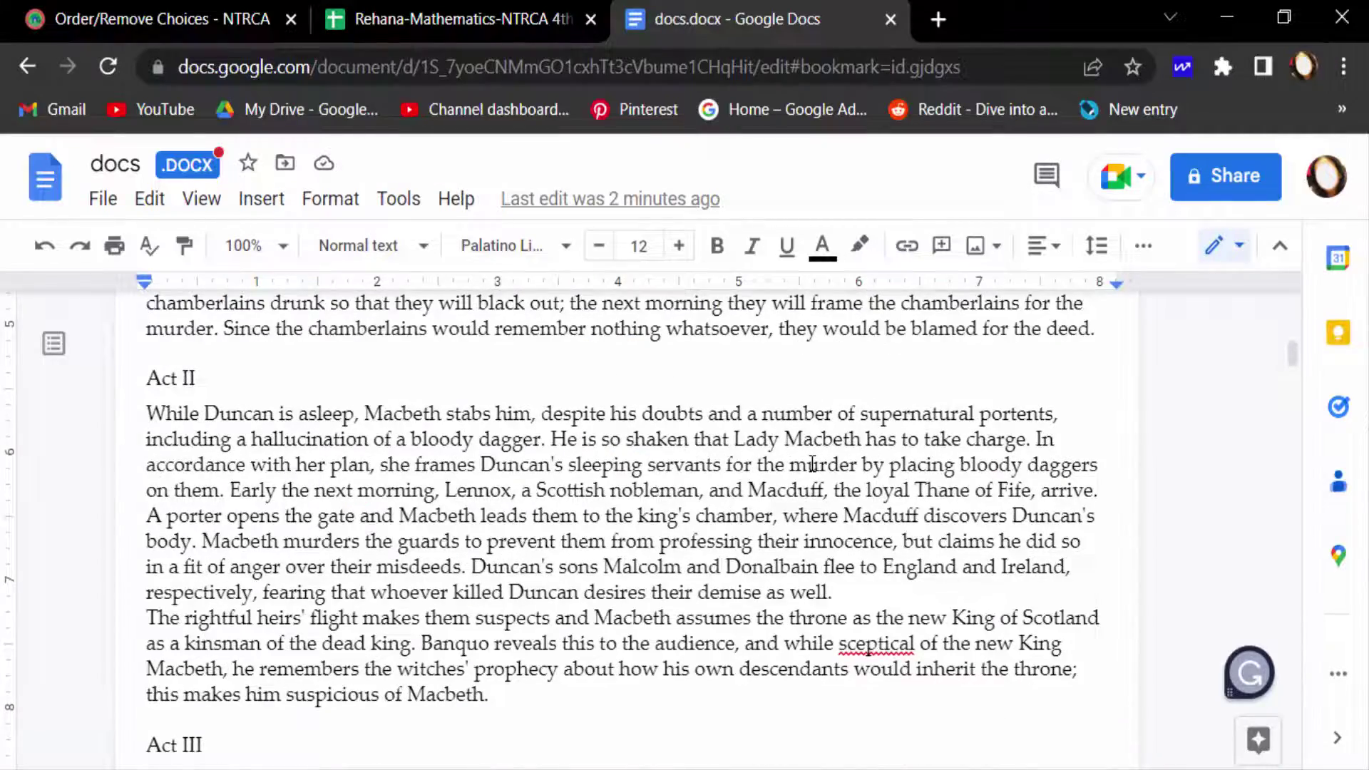
pyautogui.scroll(3, 812, 464)
pyautogui.scroll(2, 789, 476)
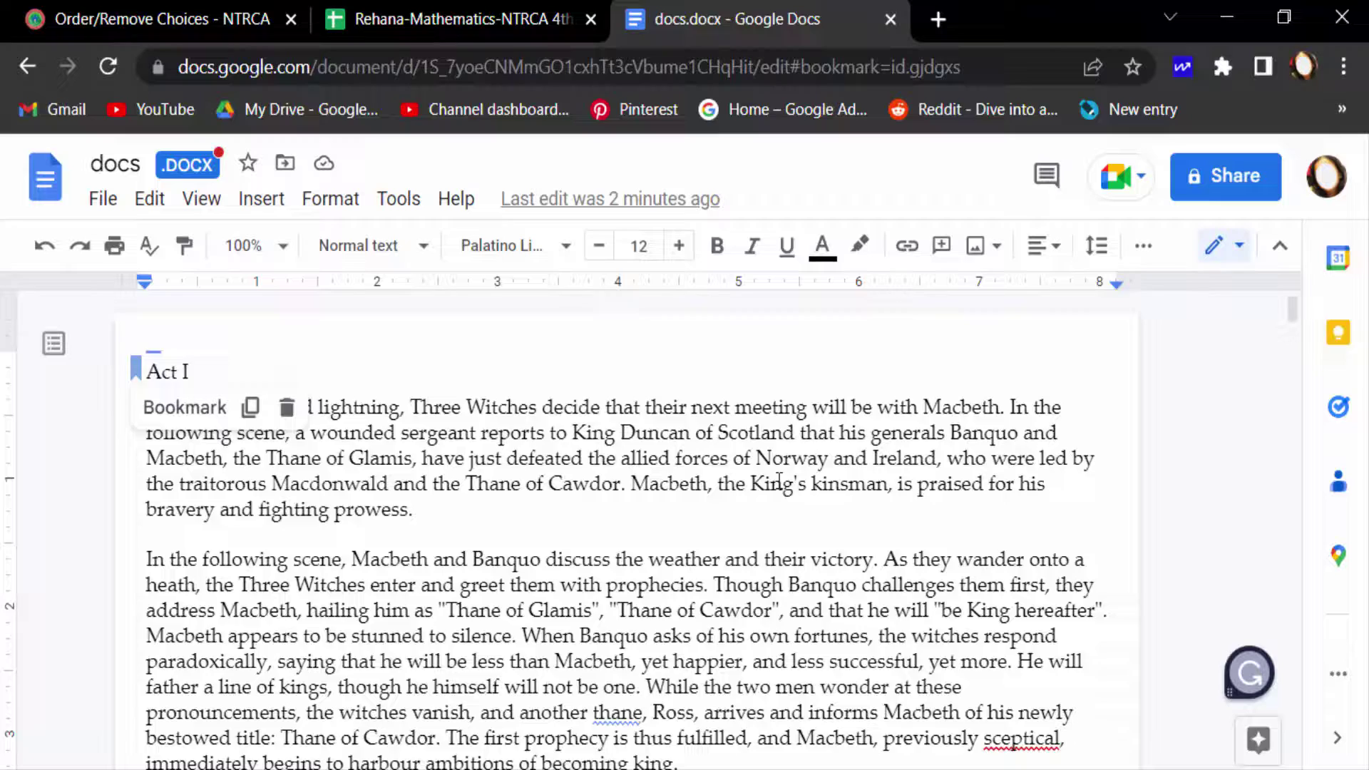
pyautogui.scroll(-2, 779, 484)
pyautogui.scroll(-3, 780, 481)
pyautogui.scroll(-3, 779, 478)
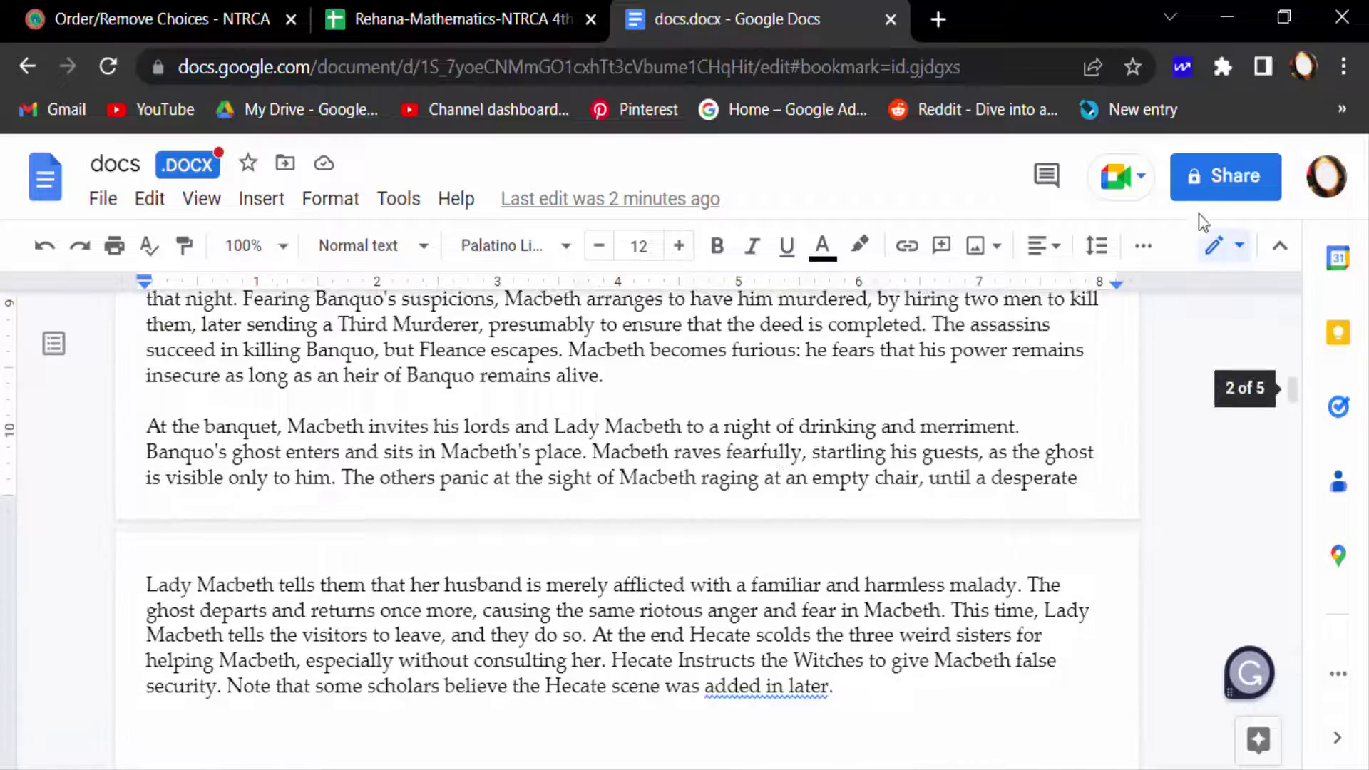